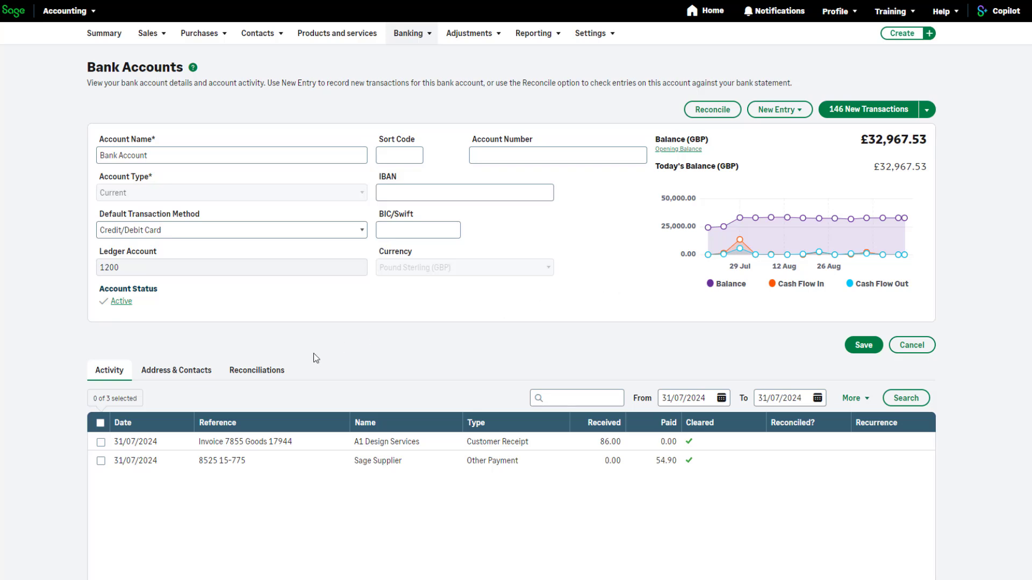
# View the bank account's past reconciliations, start a new reconciliation and set its statement date to 31/07/2024
pyautogui.click(274, 373)
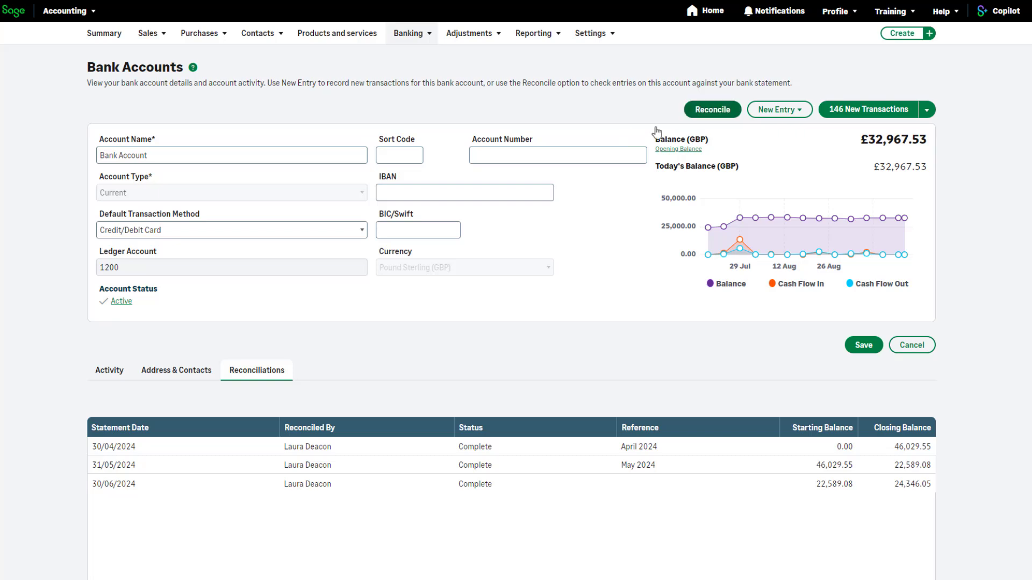
pyautogui.click(723, 121)
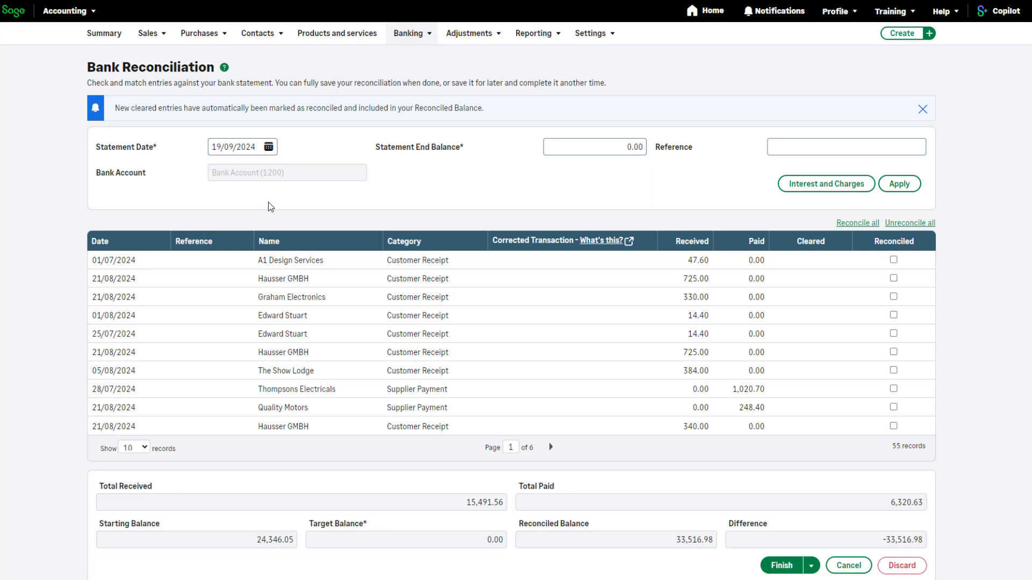
pyautogui.click(269, 147)
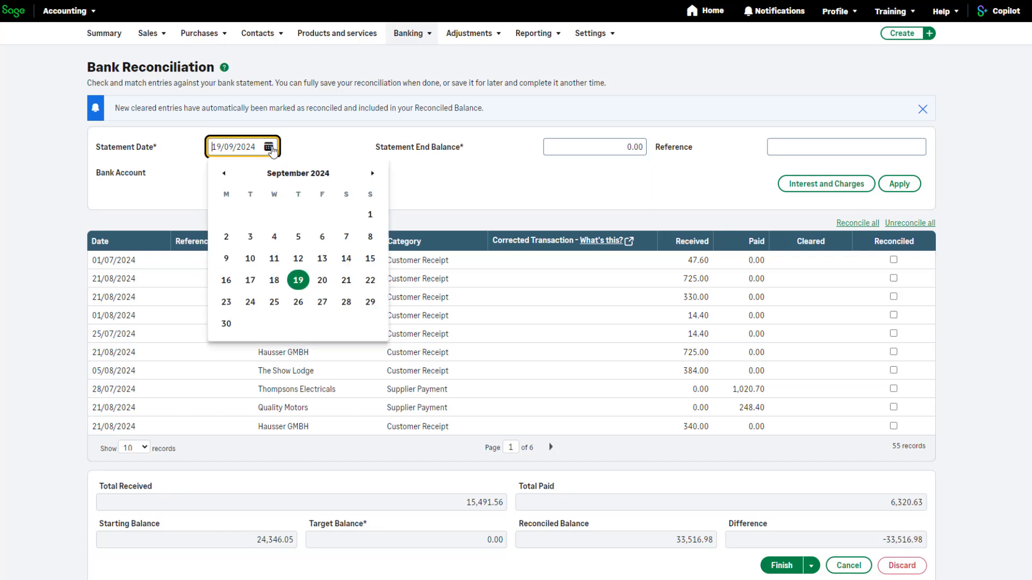
pyautogui.click(224, 174)
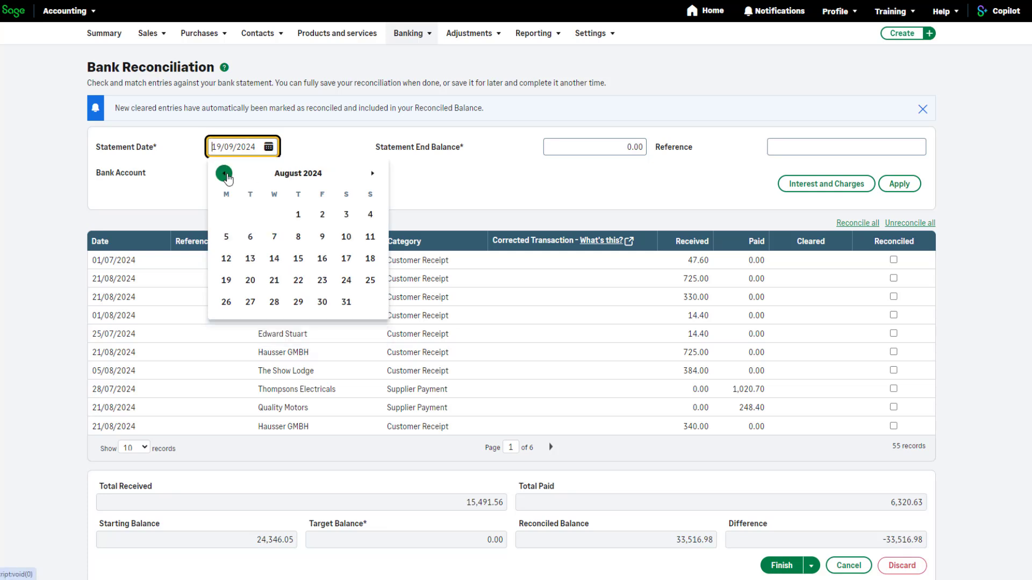
pyautogui.click(224, 173)
pyautogui.click(274, 301)
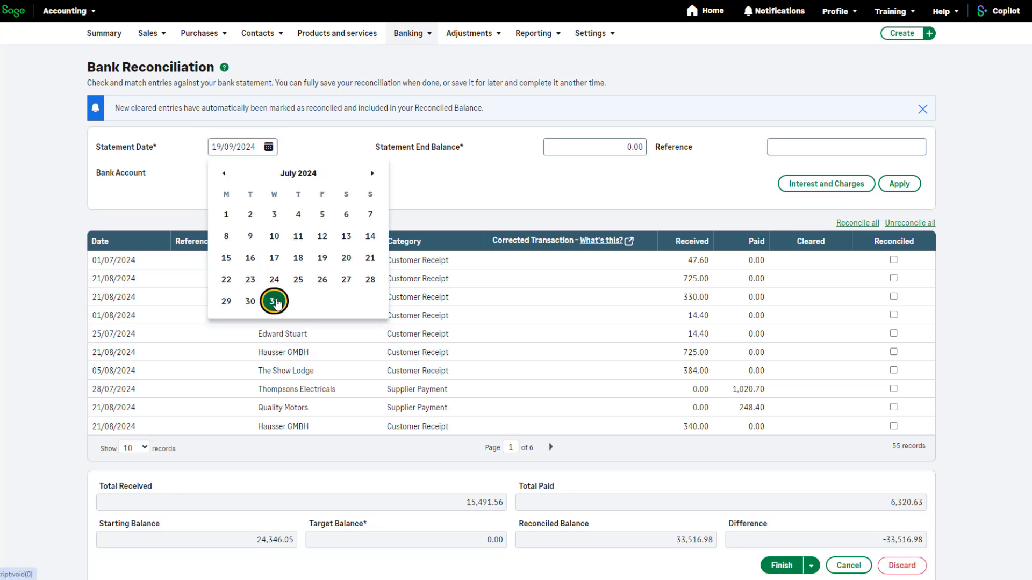
# Set the statement end balance to 33,116.96 and the reference to July 2024, and apply the statement details
pyautogui.click(566, 153)
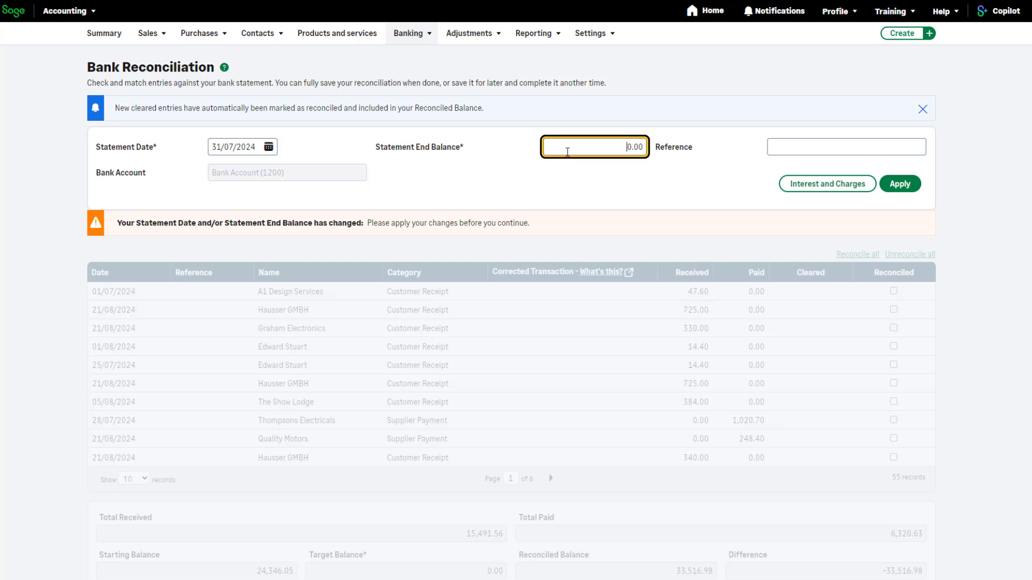
pyautogui.write('33,116.96')
pyautogui.press('Tab')
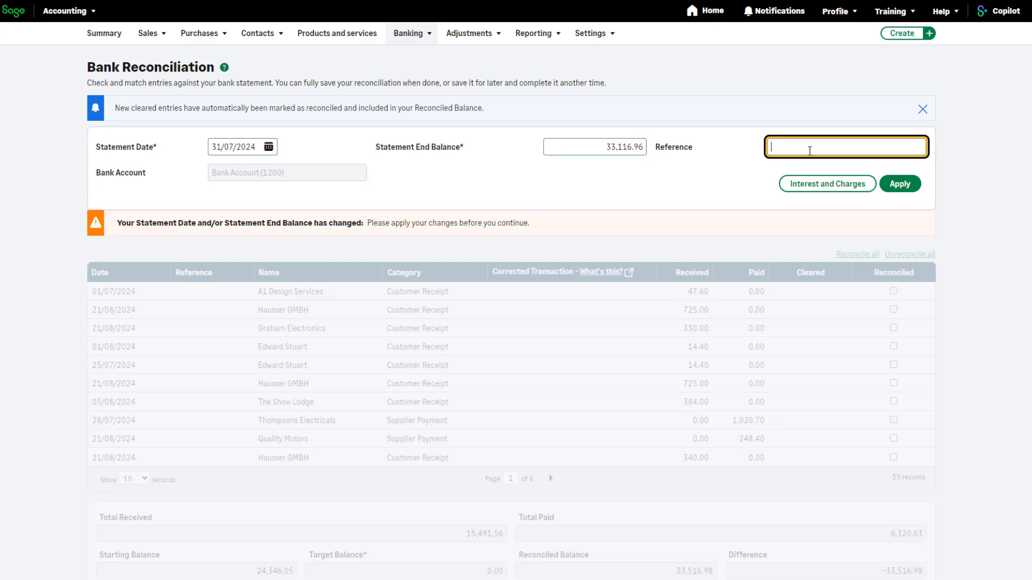
pyautogui.write('July 2024')
pyautogui.click(956, 154)
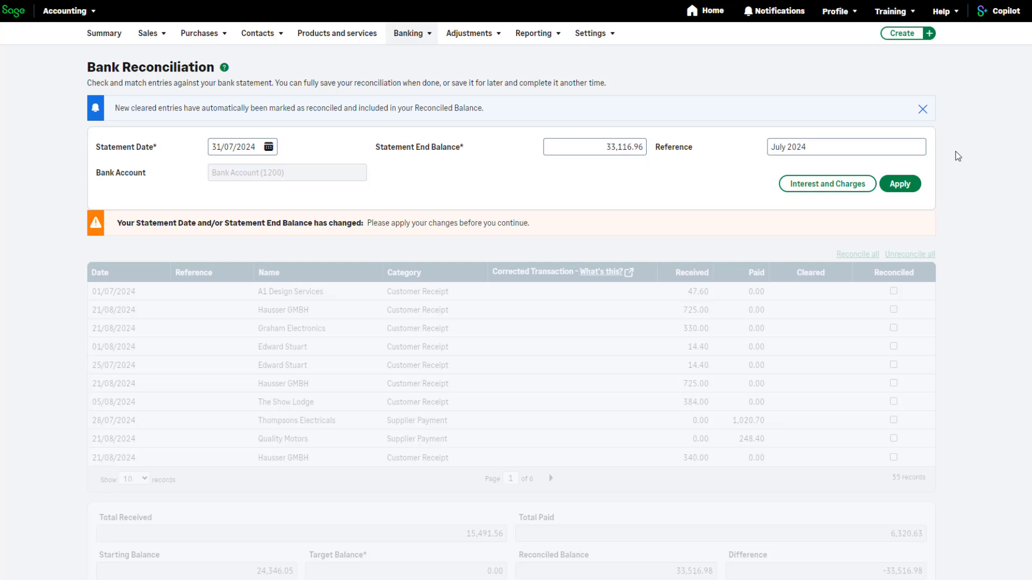
pyautogui.click(904, 191)
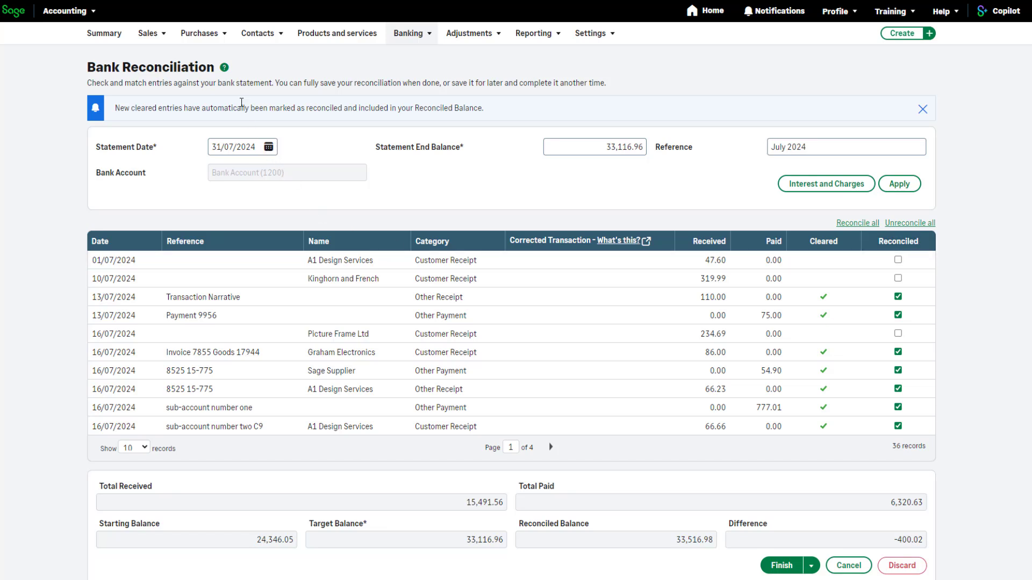
# Open the help article on bank reconciliation and read through its guidance
pyautogui.click(224, 69)
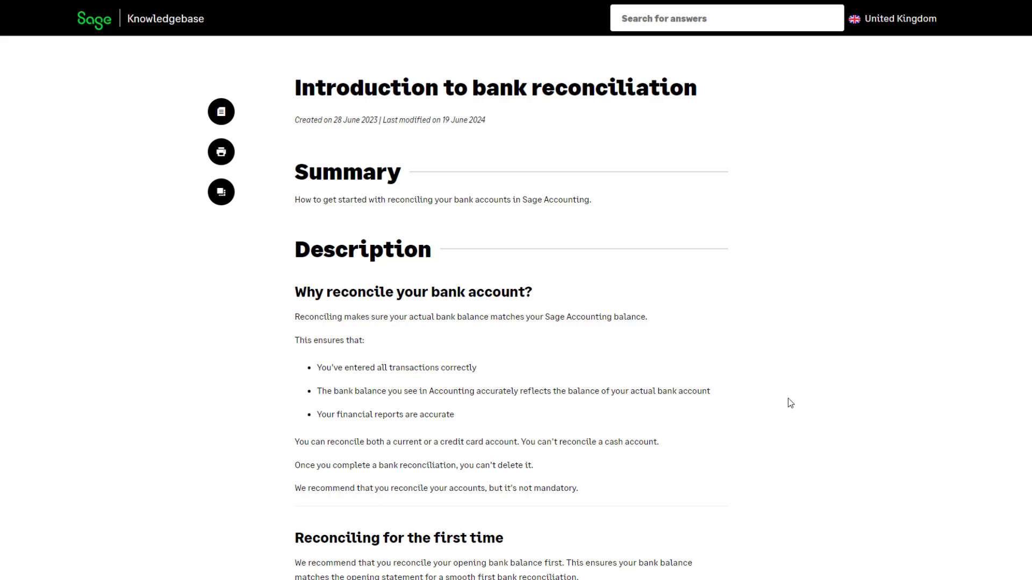
pyautogui.scroll(-1, 516, 290)
pyautogui.scroll(-5, 516, 290)
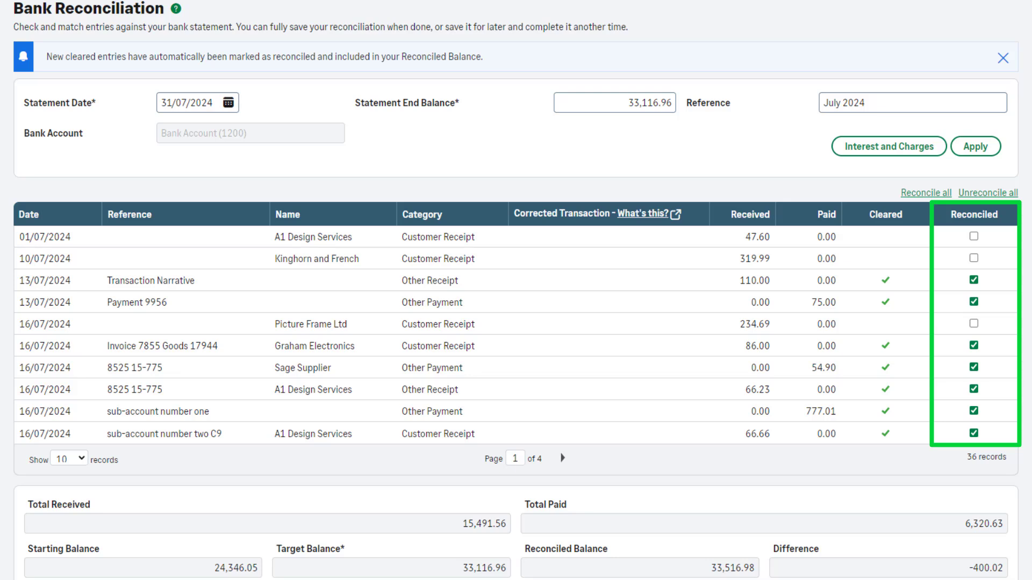
# Mark the 01/07/2024 A1 Design Services receipt as reconciled and clear the mark again
pyautogui.click(974, 237)
pyautogui.click(974, 236)
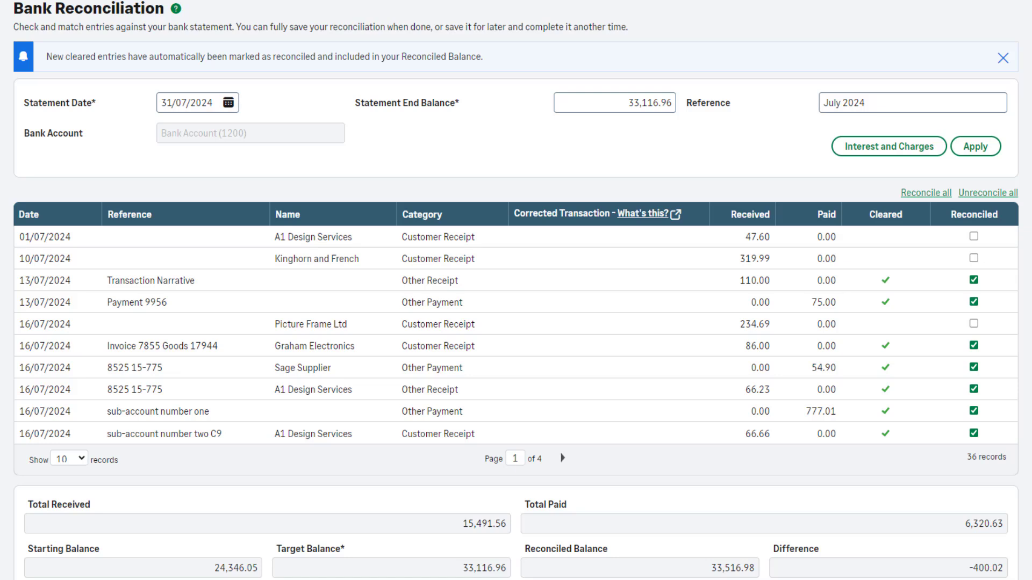
# Record and save interest earned of 4.00 dated 31/07/2024 for the reconciliation
pyautogui.click(849, 152)
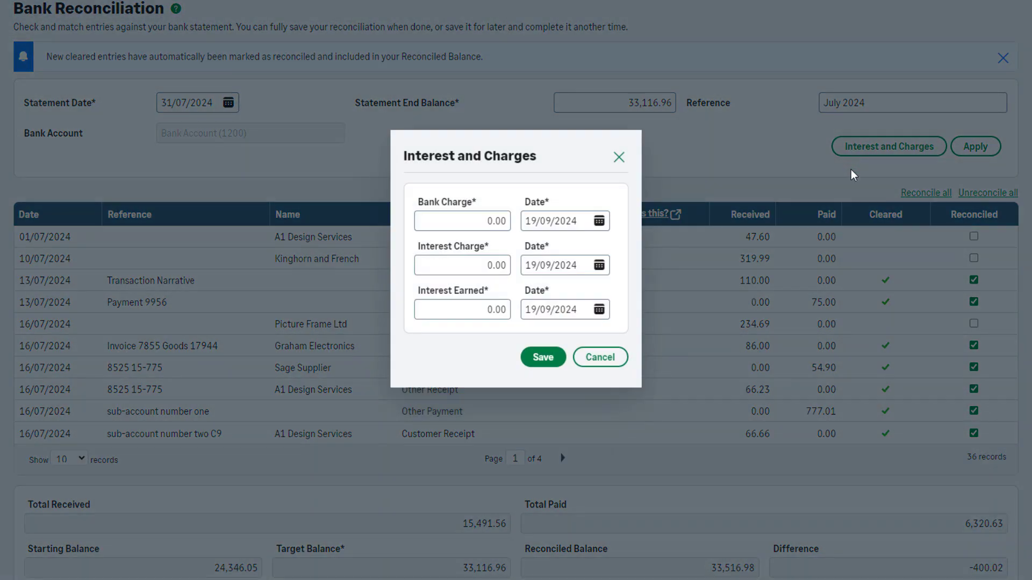
pyautogui.click(486, 310)
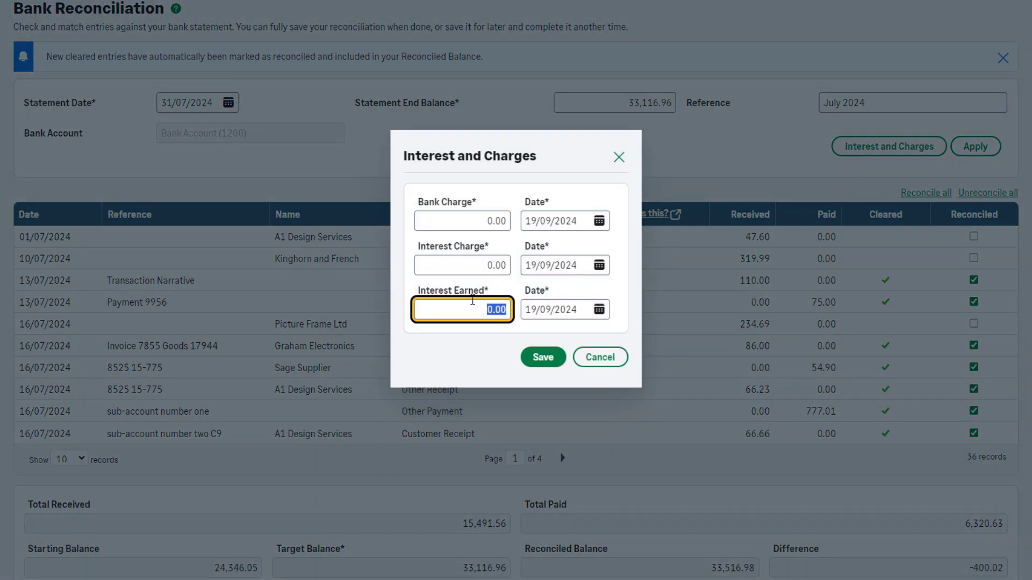
pyautogui.write('4.00')
pyautogui.click(599, 310)
pyautogui.click(539, 341)
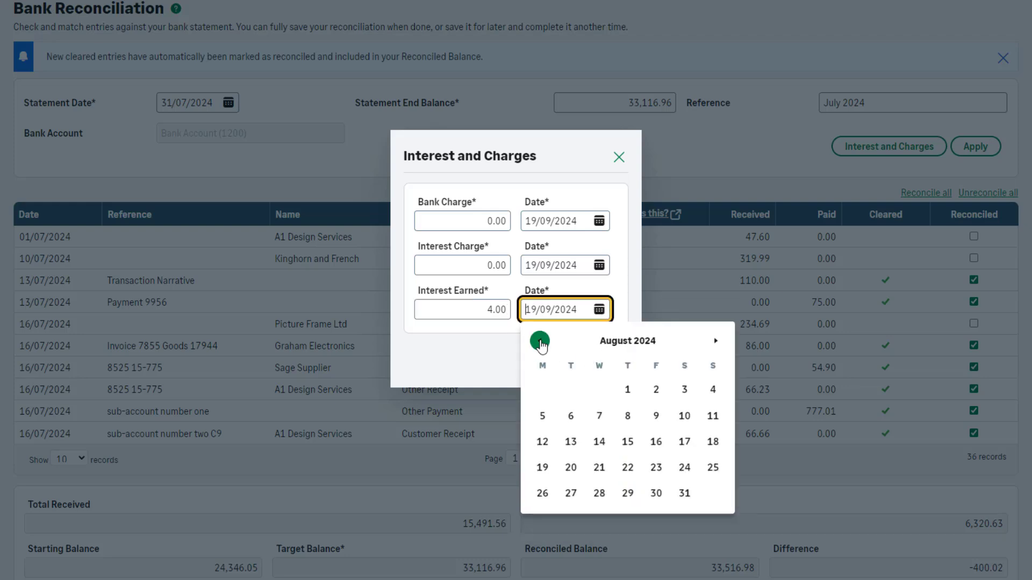
pyautogui.click(539, 341)
pyautogui.click(599, 493)
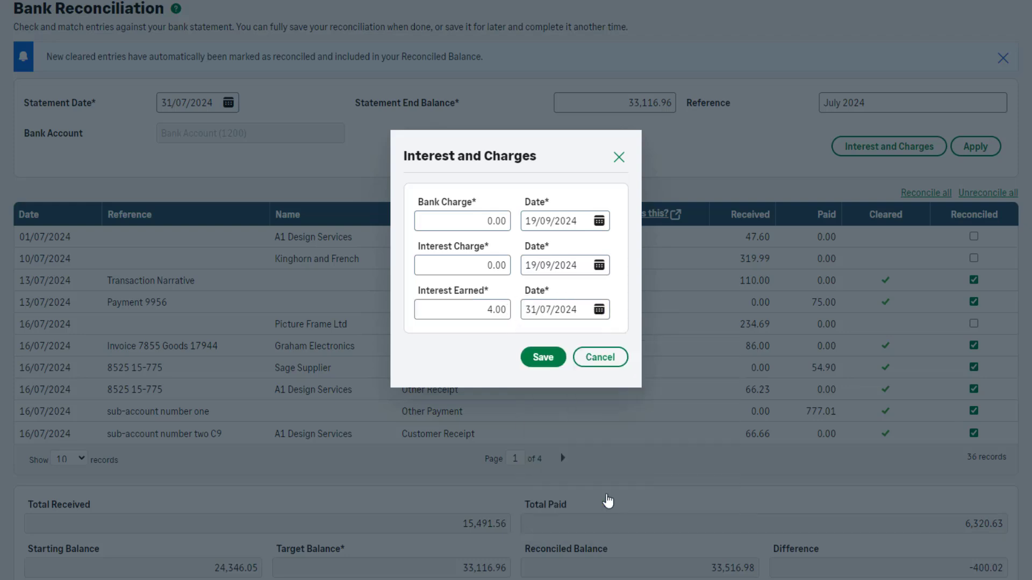
pyautogui.click(547, 365)
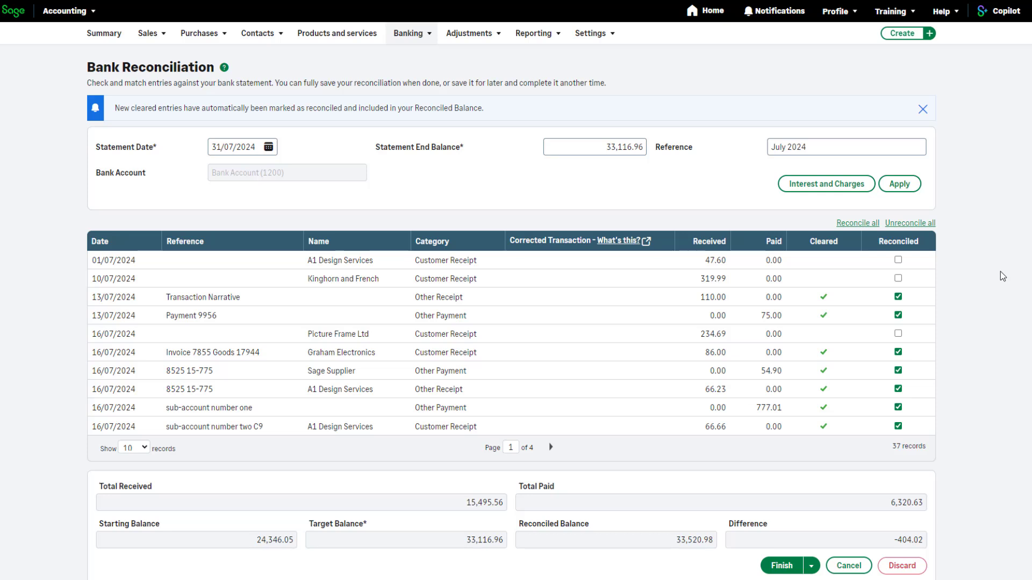
# Mark the A1 Design Services, Kinghorn and French and Picture Frame Ltd receipts without a cleared mark as reconciled, and page through the remaining transactions
pyautogui.click(898, 260)
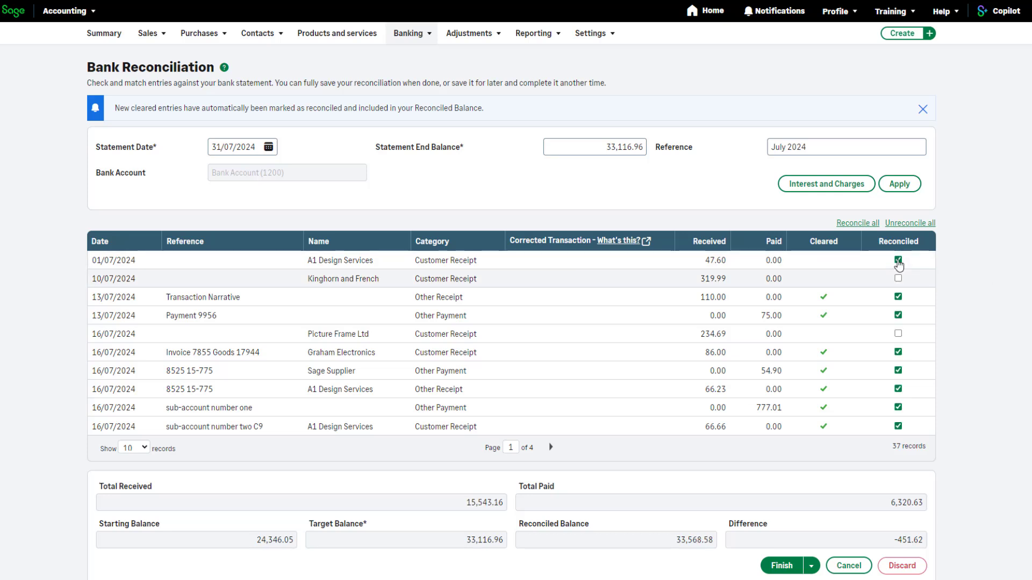
pyautogui.click(898, 278)
pyautogui.click(897, 333)
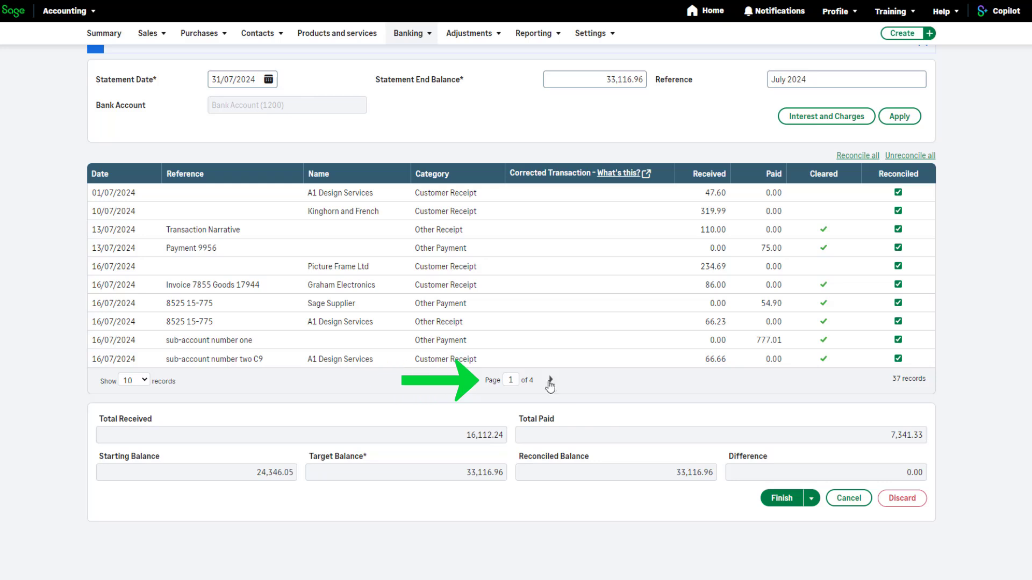
pyautogui.click(551, 383)
pyautogui.click(551, 382)
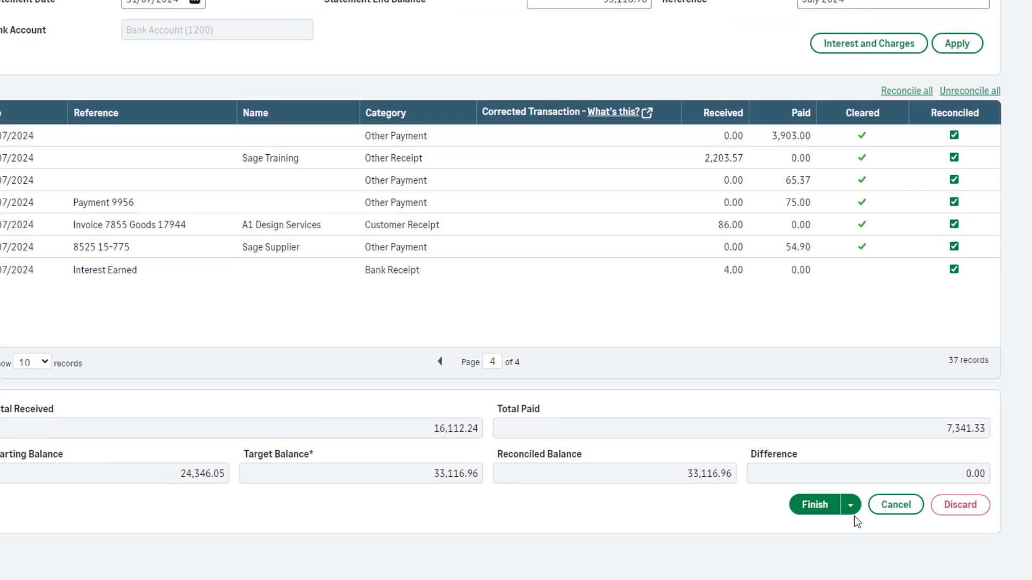
# Check the option to save the reconciliation for later, and finish the July 2024 reconciliation
pyautogui.click(857, 509)
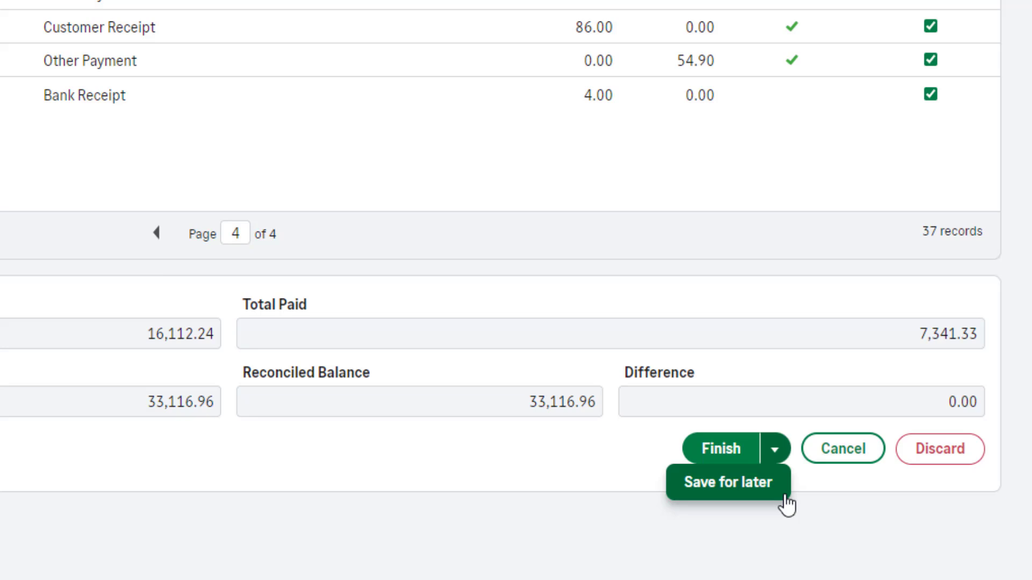
pyautogui.click(782, 492)
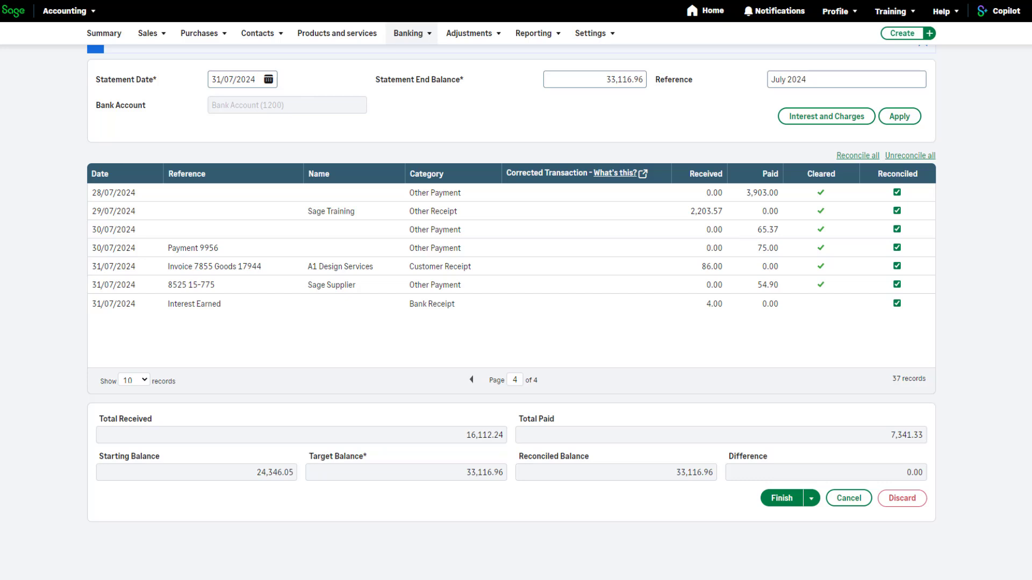
pyautogui.click(786, 500)
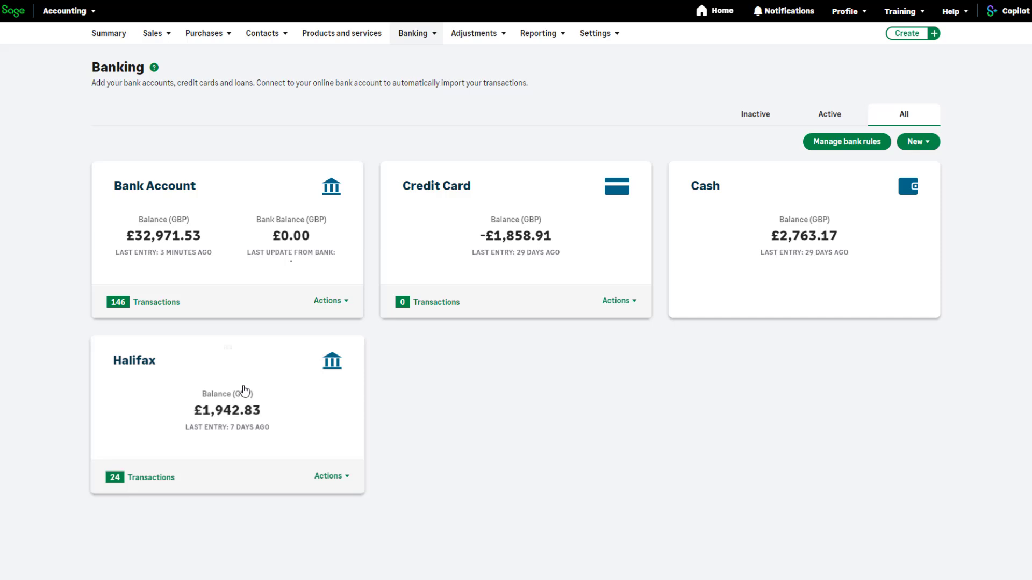
# Open the July 2024 reconciliation from the Bank Account's reconciliation history and delete it
pyautogui.click(215, 278)
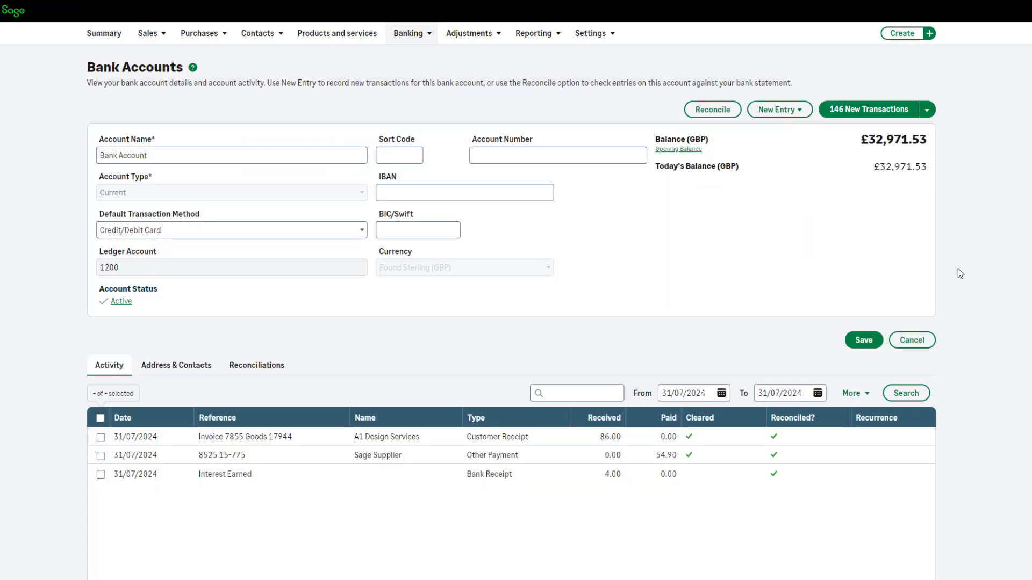
pyautogui.click(266, 371)
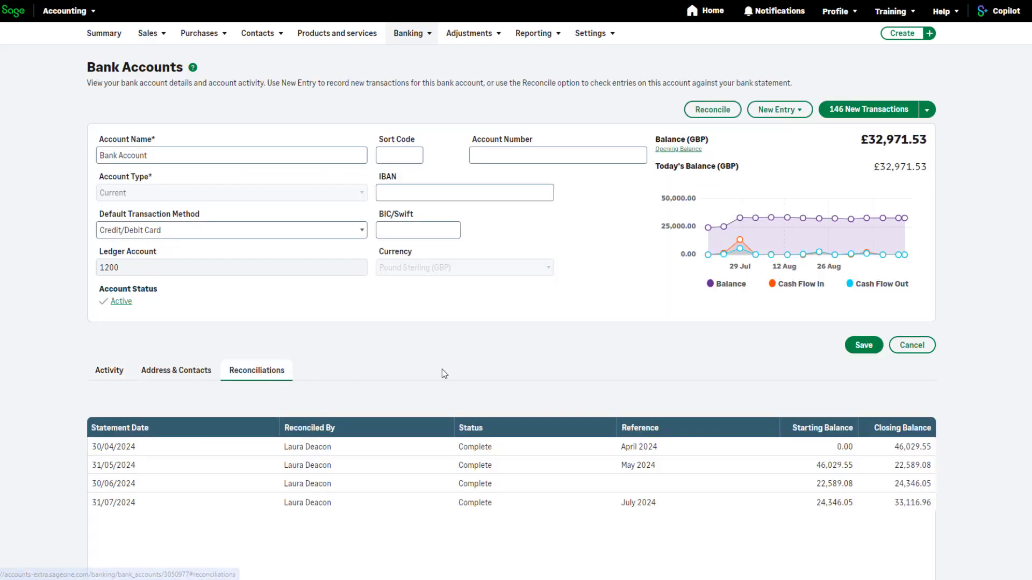
pyautogui.click(862, 502)
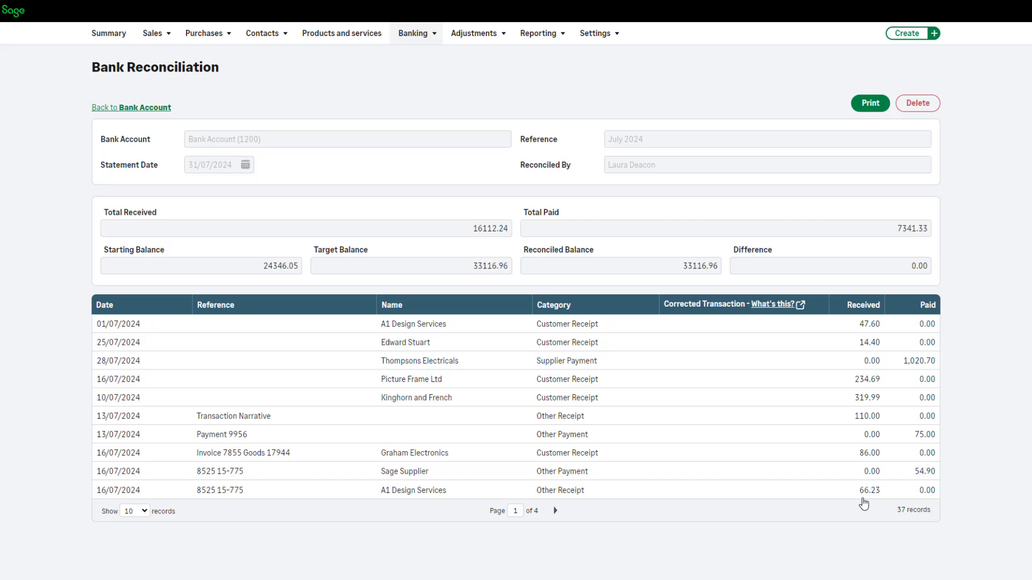
pyautogui.click(911, 110)
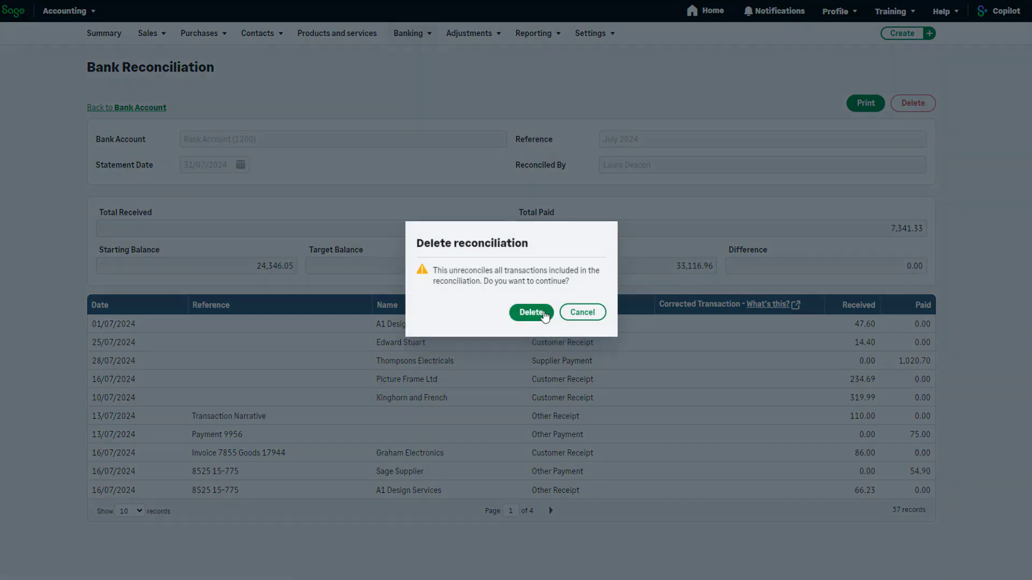
pyautogui.click(544, 316)
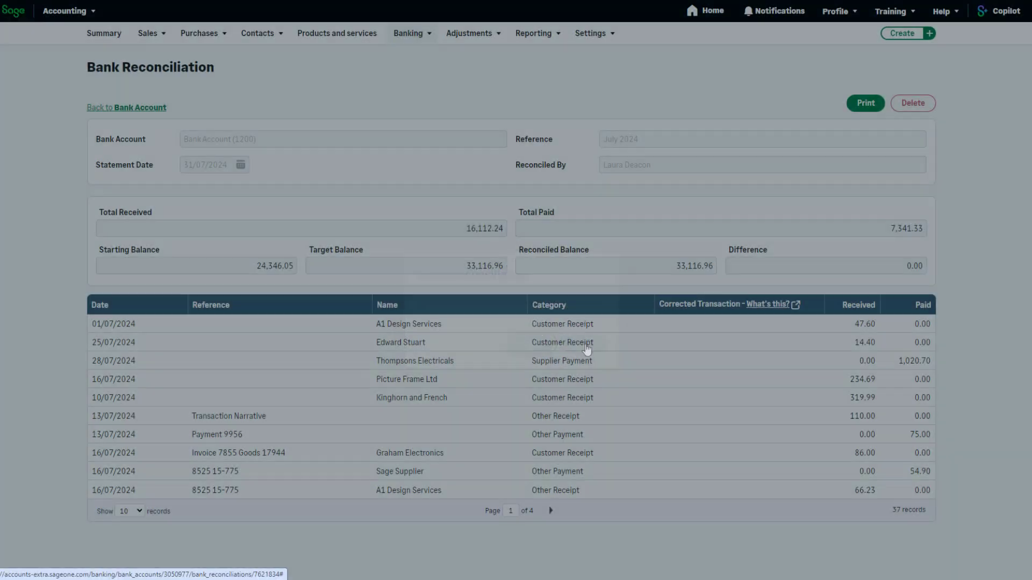